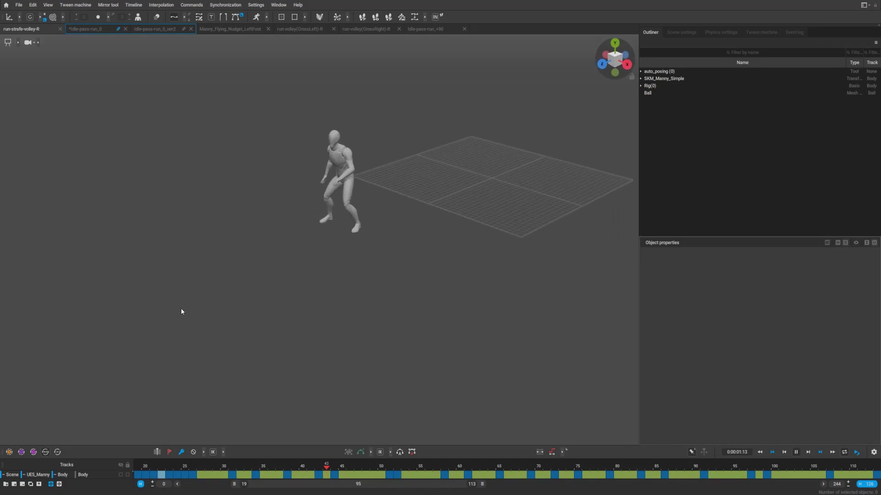
# Look over the Idle-pass-run_0 scene, then play back the run-volley(CrossLeft)-R animation.
pyautogui.moveTo(187, 309); pyautogui.dragTo(248, 305)
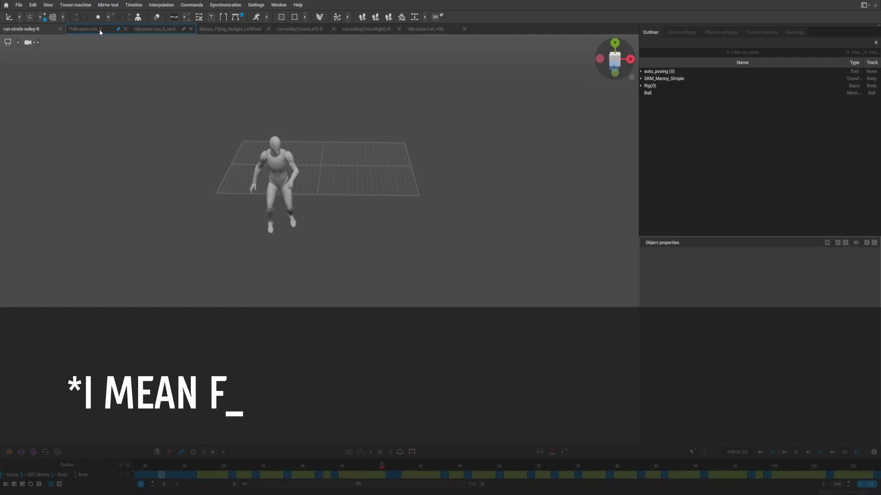
pyautogui.click(99, 29)
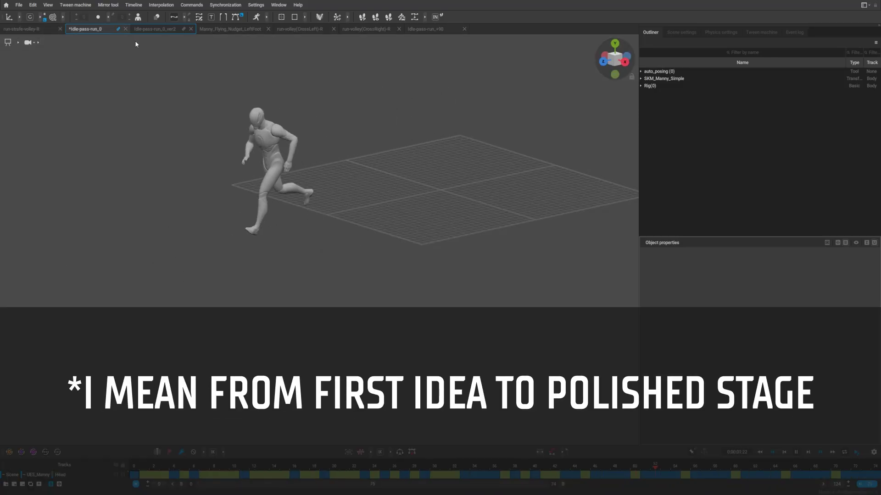
pyautogui.click(299, 28)
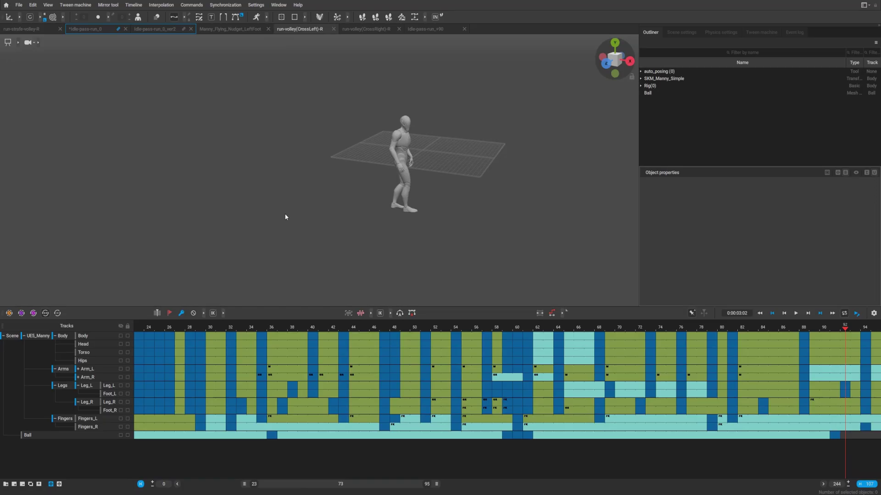
pyautogui.press('space')
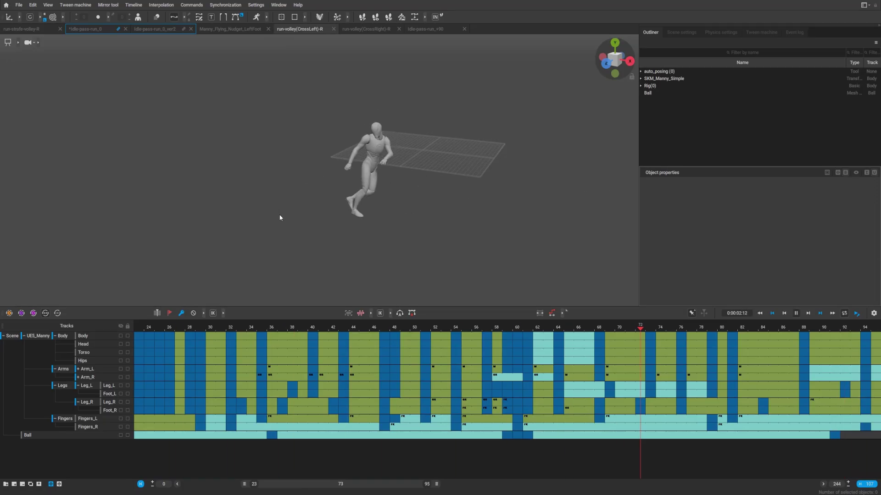
pyautogui.moveTo(282, 232); pyautogui.dragTo(357, 243)
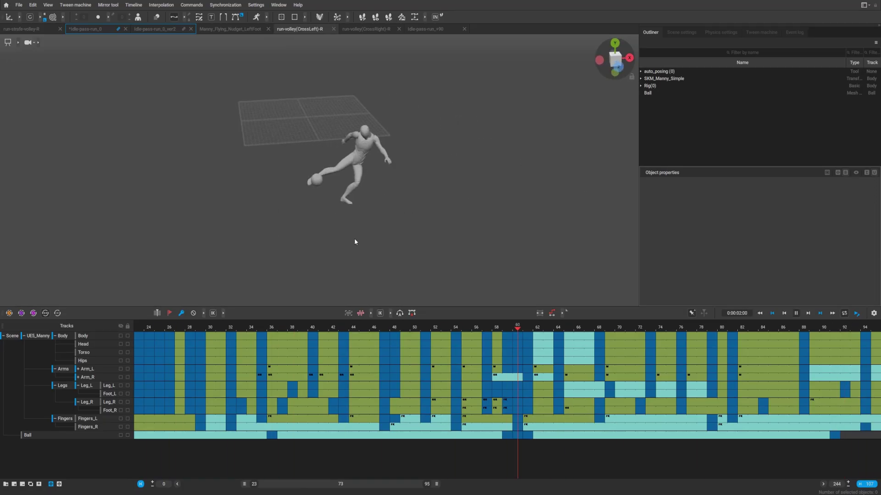
pyautogui.press('space')
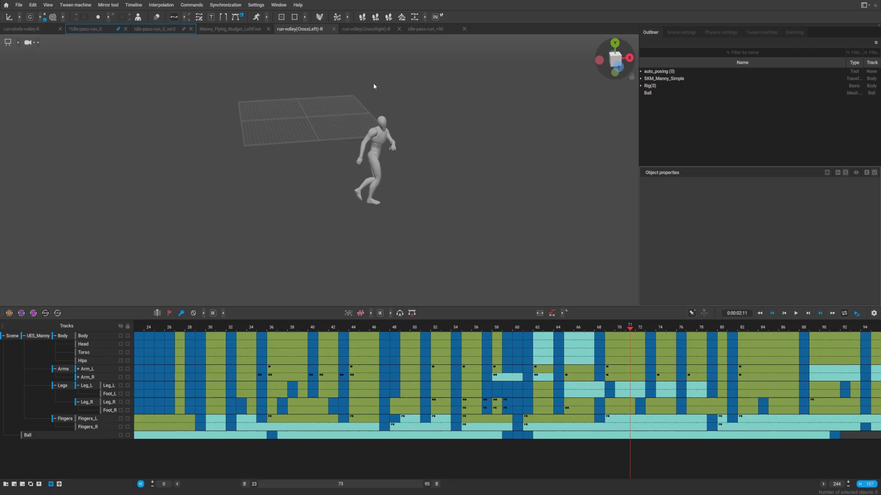
# Play the run-volley(CrossRight)-R animation while orbiting around the running character.
pyautogui.click(364, 29)
pyautogui.press('space')
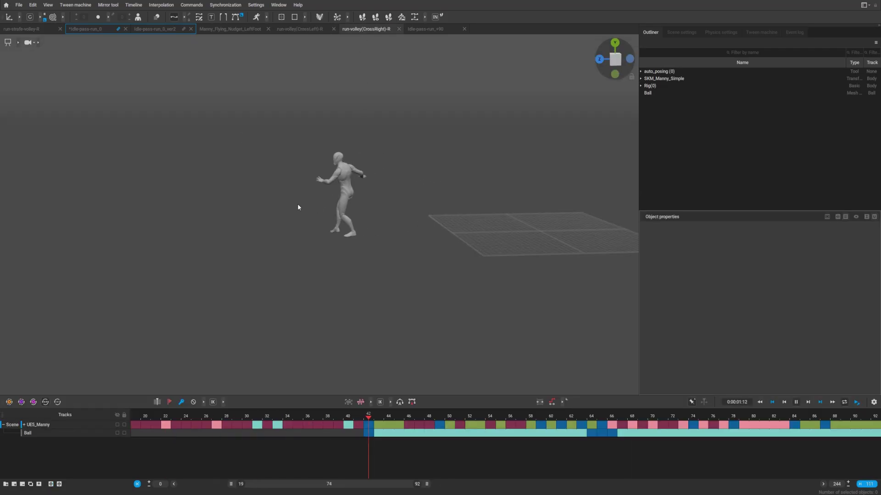
pyautogui.moveTo(297, 204); pyautogui.dragTo(255, 228)
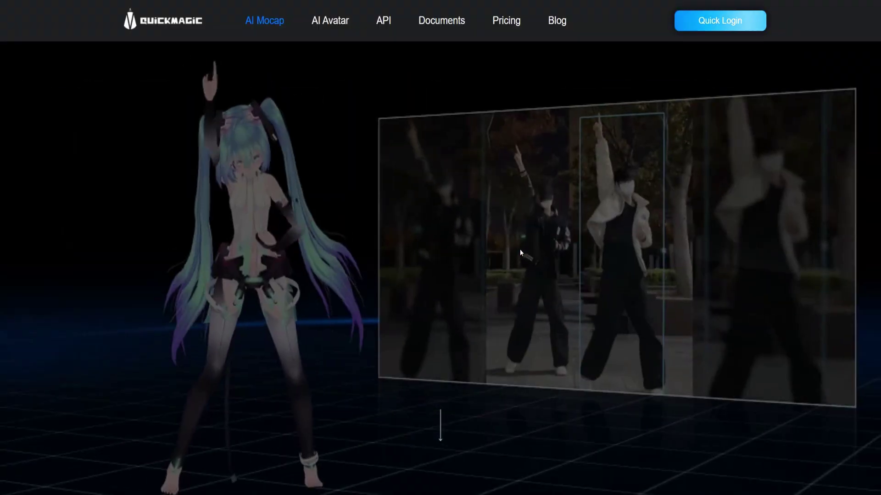
# Scroll the QuickMagic homepage past reviews and Function Introduction to the supported software and FBX/UNREAL formats.
pyautogui.scroll(-10, 521, 252)
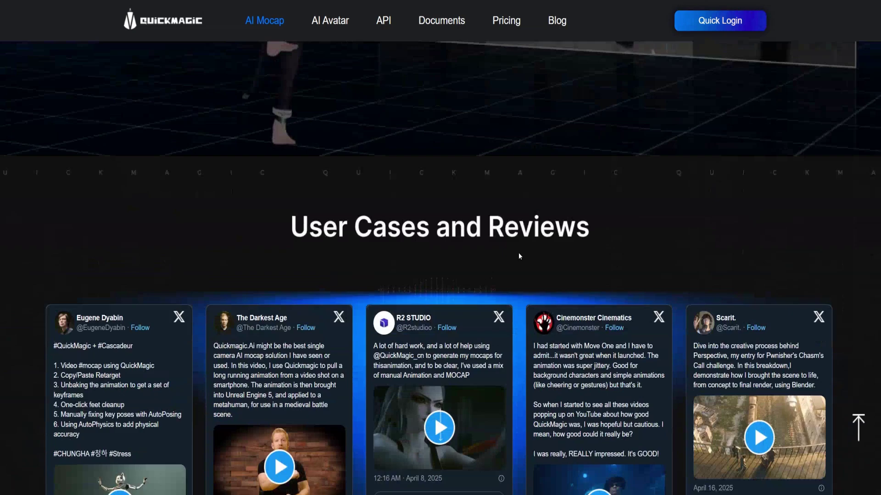
pyautogui.scroll(-12, 519, 255)
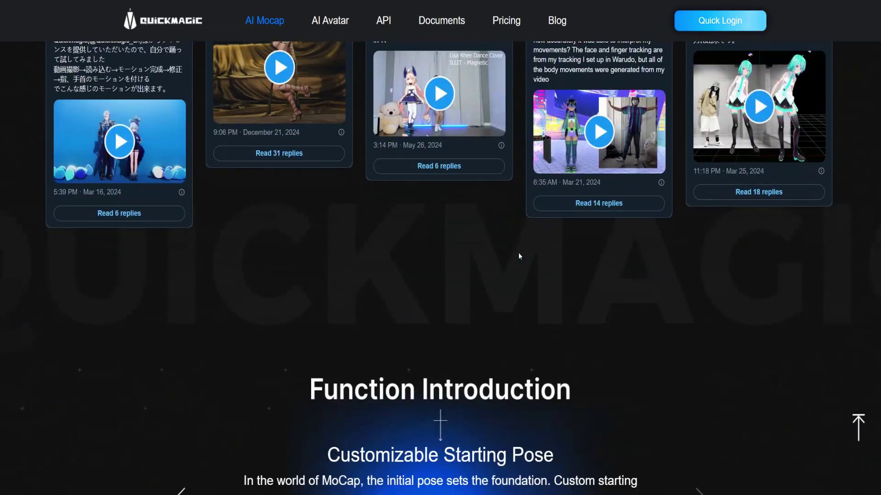
pyautogui.scroll(-12, 519, 254)
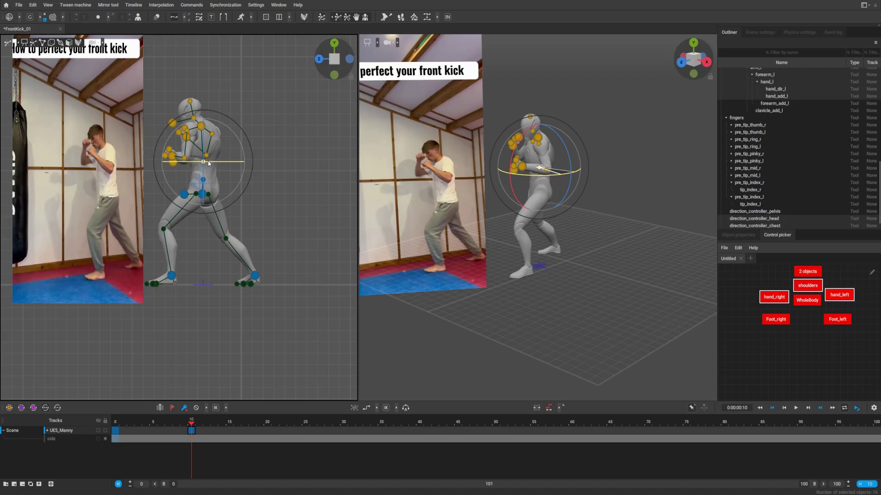
# Select the chest, whole-body and head controllers of the front-kick rig around frame 12.
pyautogui.click(154, 436)
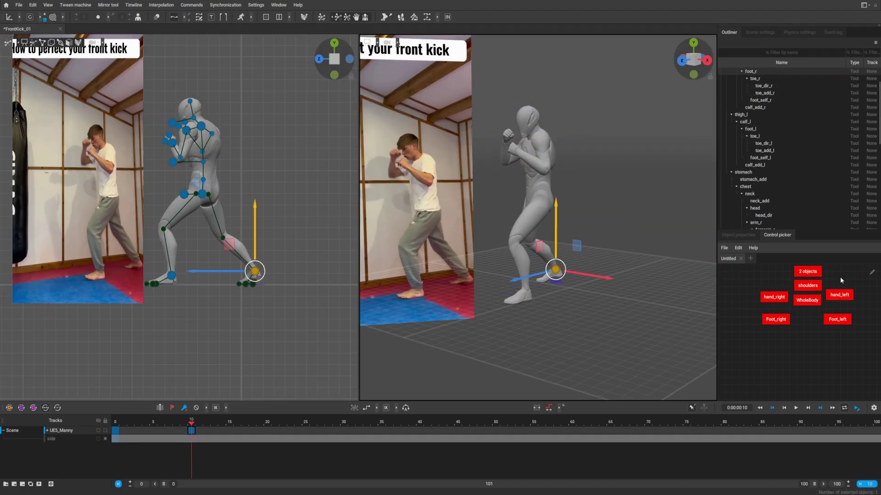
pyautogui.click(807, 300)
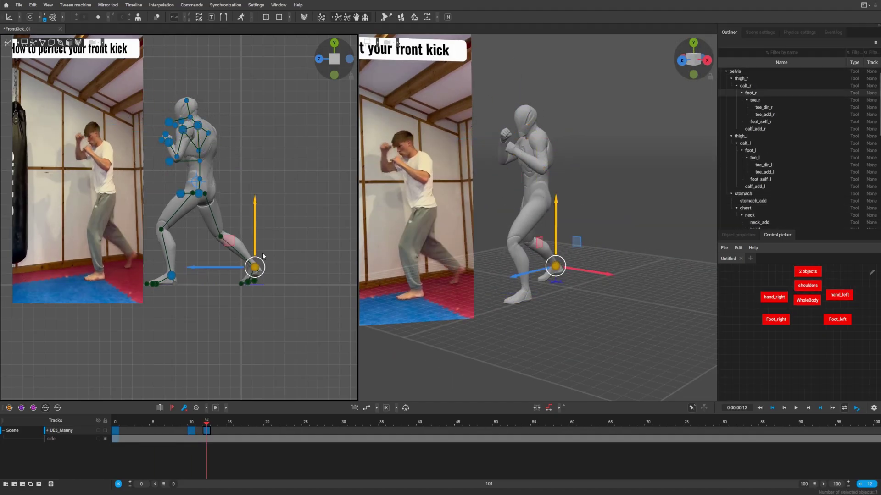
pyautogui.press('f')
pyautogui.click(206, 427)
pyautogui.hotkey('ctrl', 'z')
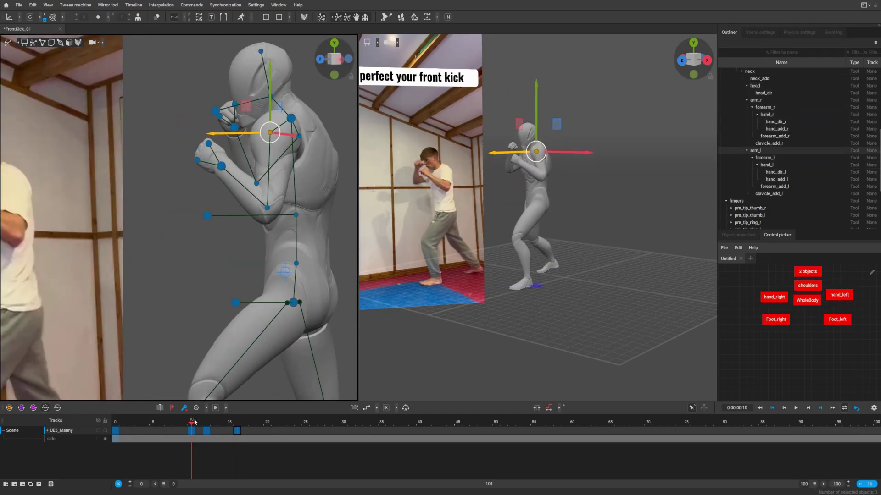
# Select the left shoulder and whole body at frame 10, then open QuickMagic from Google.
pyautogui.click(263, 433)
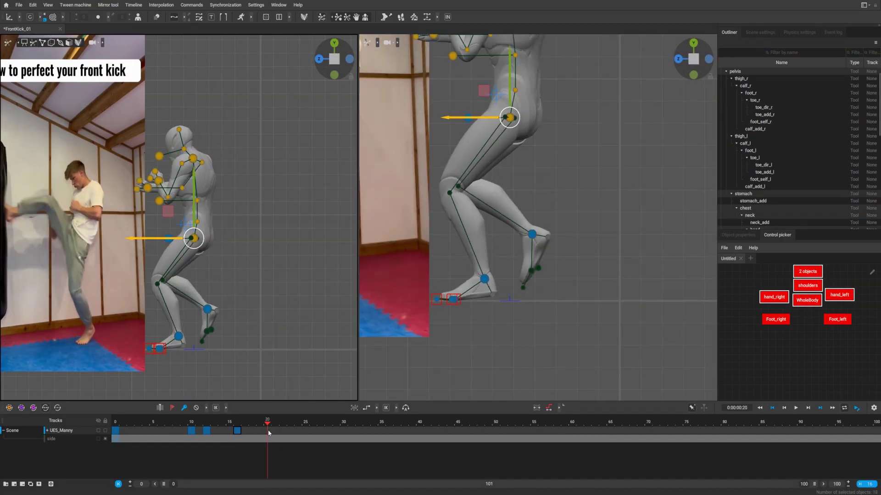
pyautogui.click(191, 425)
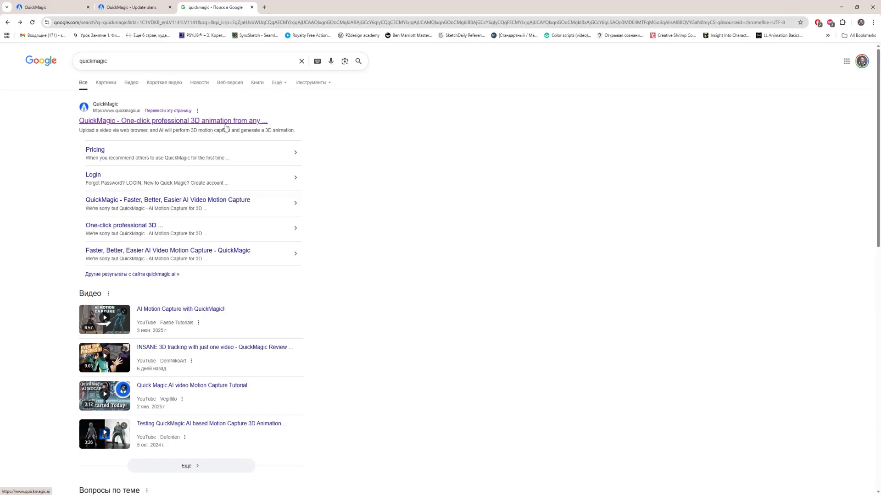
pyautogui.click(192, 122)
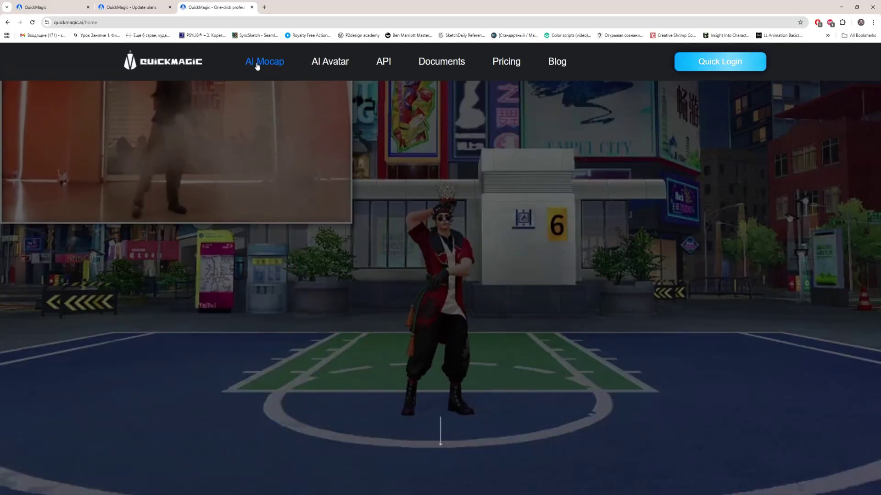
# Review QuickMagic's monthly plans: Freemium, Starter at $9.9 and Professional at $49.9.
pyautogui.click(507, 62)
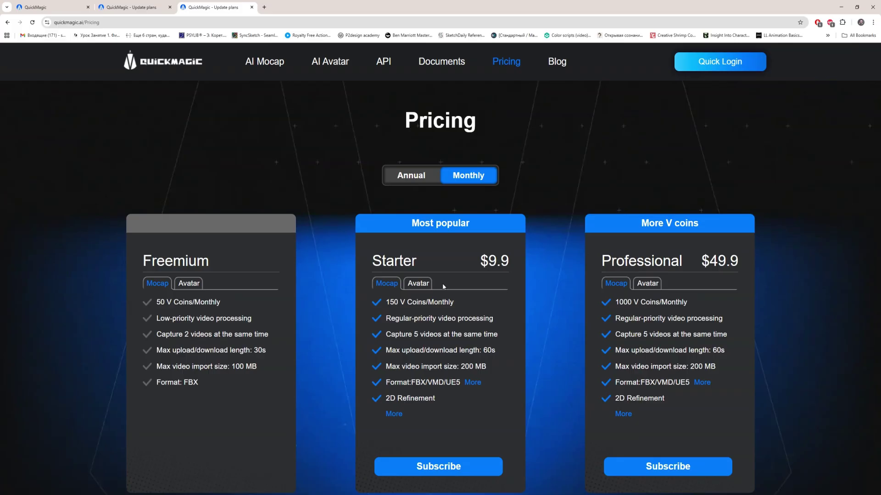
pyautogui.scroll(-1, 418, 283)
pyautogui.scroll(1, 319, 313)
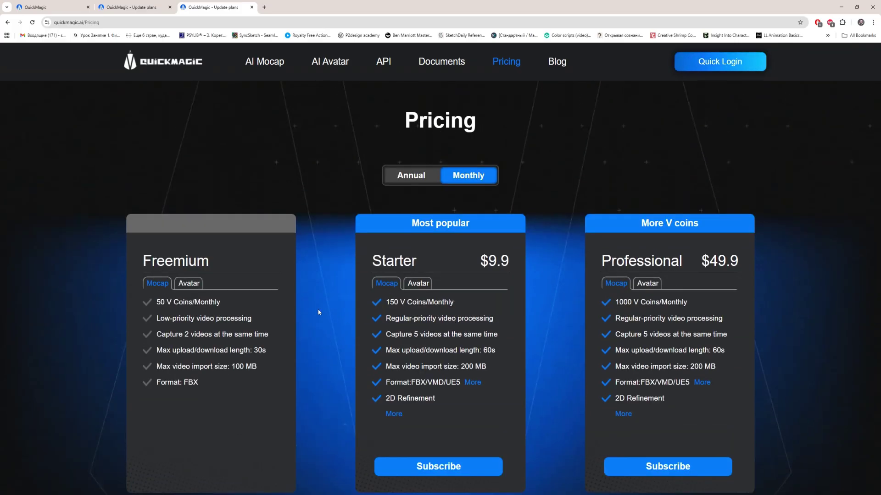
pyautogui.scroll(-1, 438, 343)
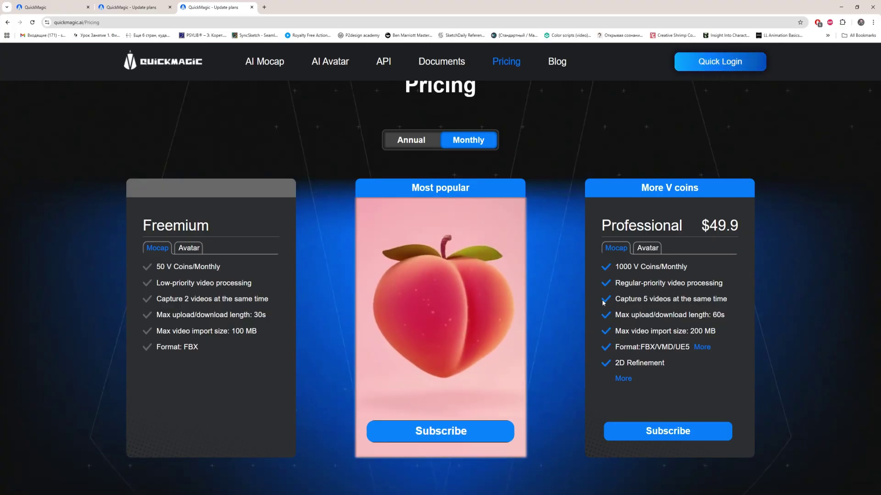
pyautogui.click(418, 147)
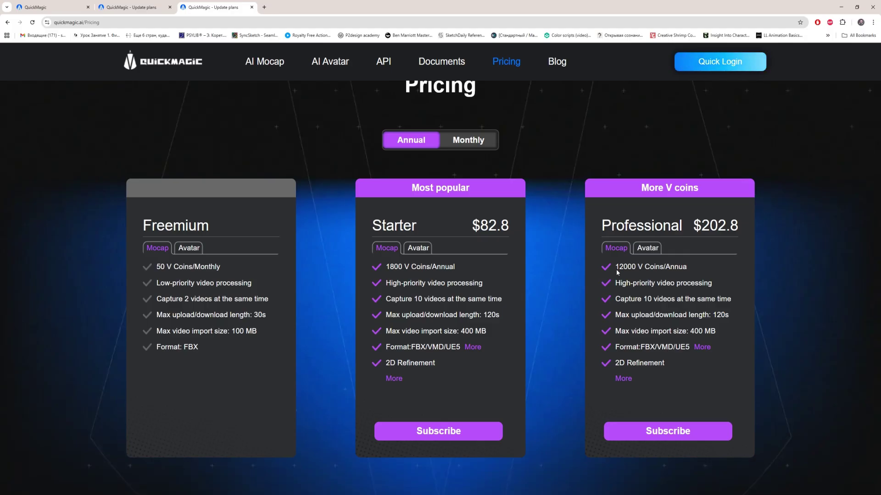
pyautogui.click(476, 146)
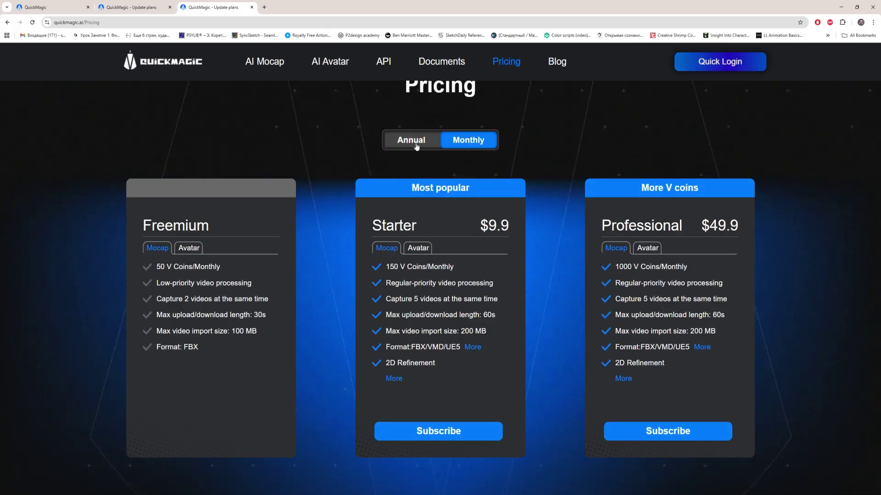
pyautogui.click(414, 143)
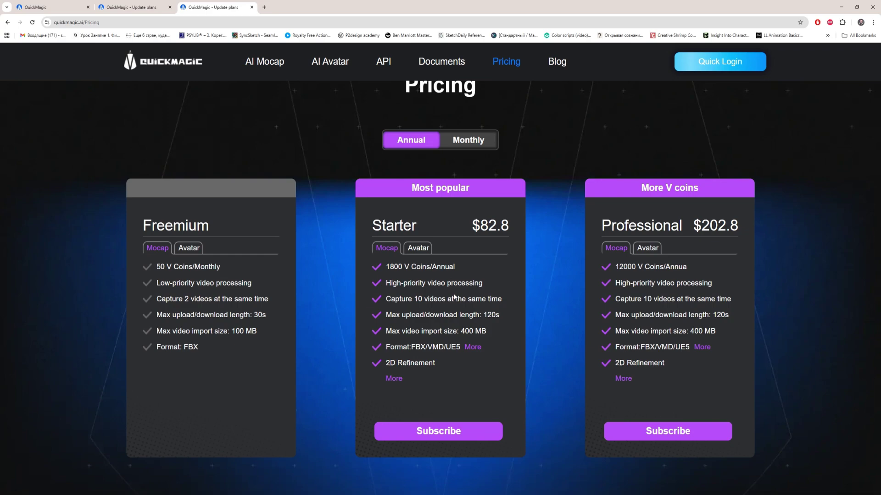
pyautogui.click(472, 140)
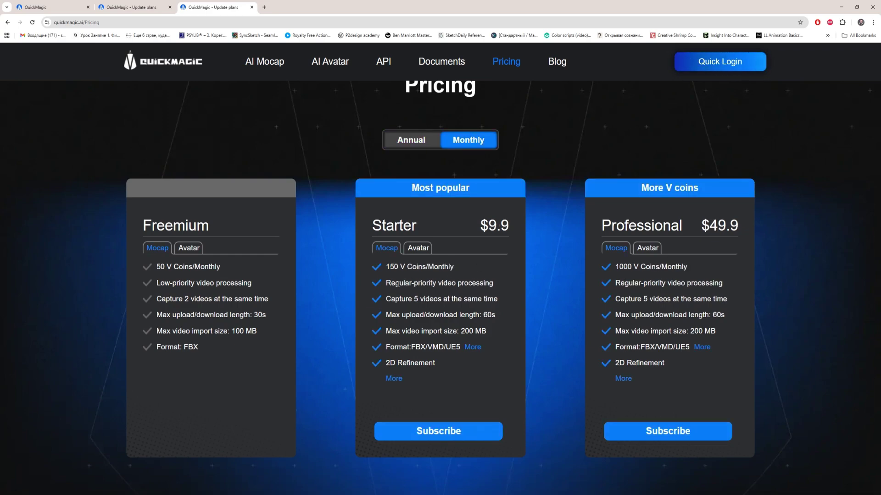
pyautogui.click(419, 144)
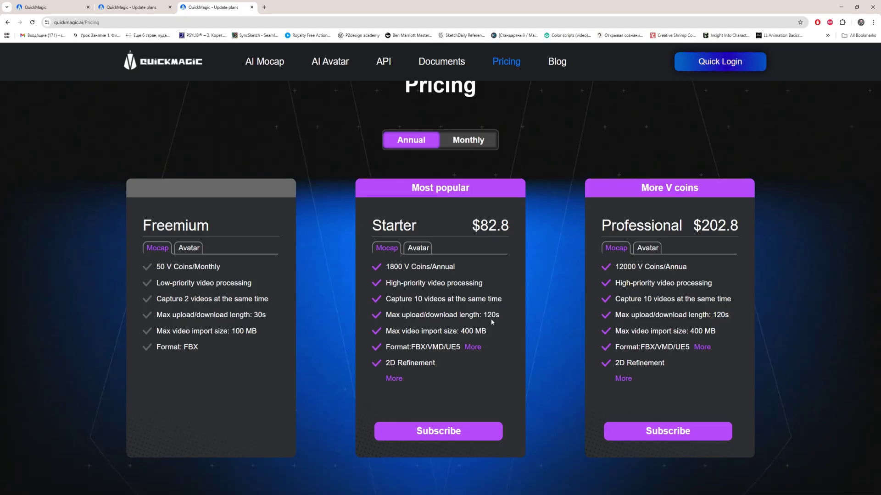
pyautogui.click(478, 145)
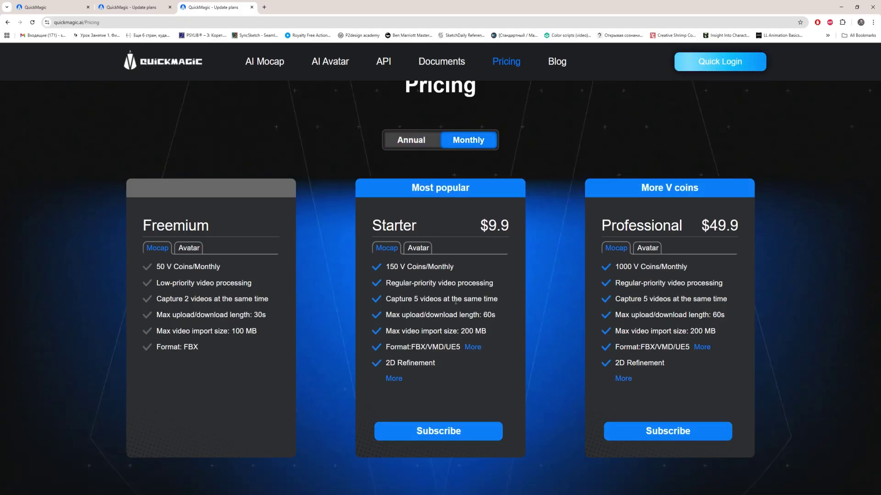
pyautogui.click(402, 141)
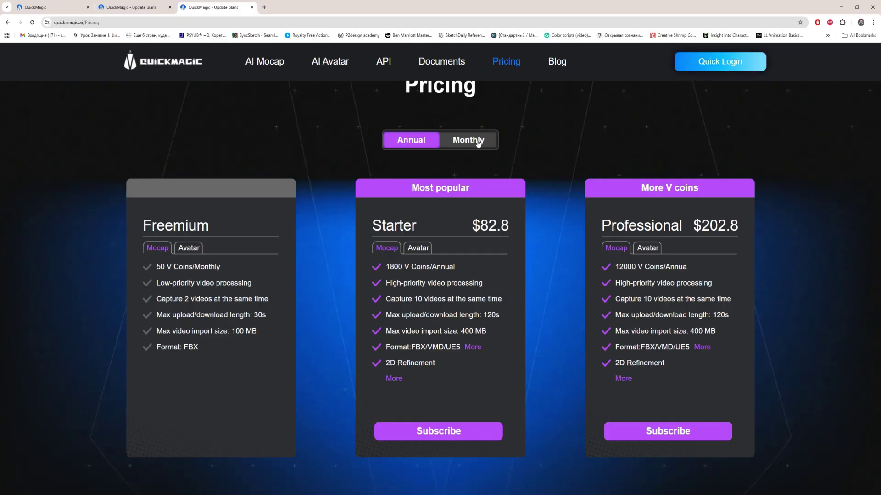
pyautogui.click(477, 143)
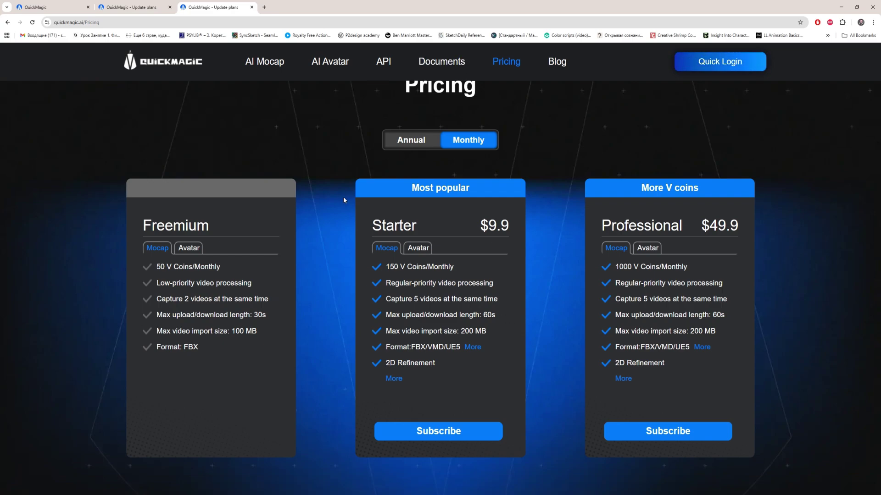
# Go to the AI Mocap page and sign in with Quick Login.
pyautogui.click(268, 63)
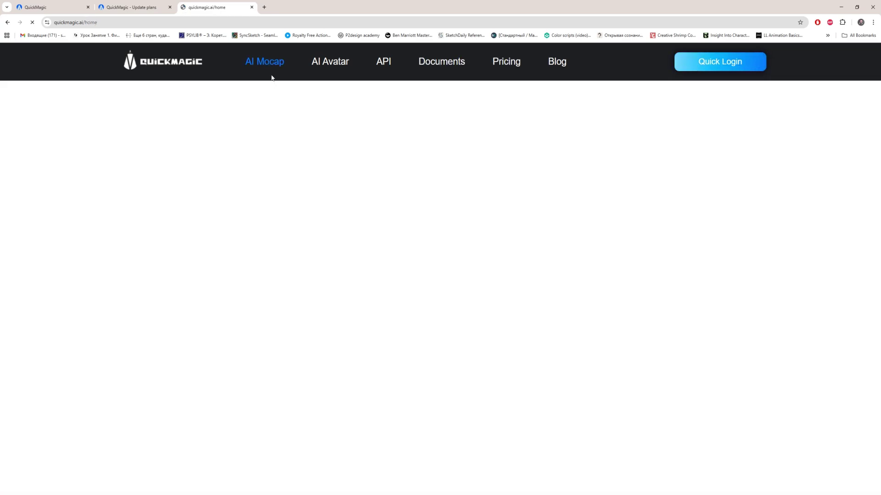
pyautogui.click(745, 59)
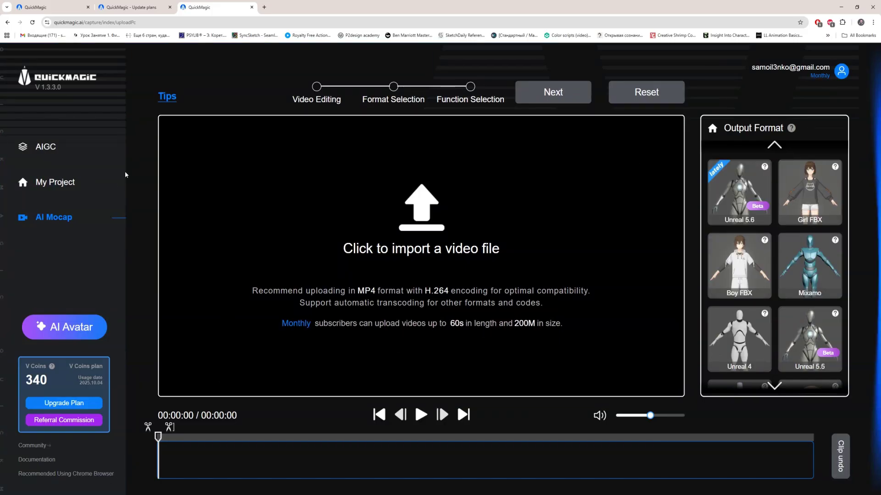
pyautogui.moveTo(52, 368)
# Move from the AIGC library through My Project to the AI Mocap video upload page.
pyautogui.click(43, 147)
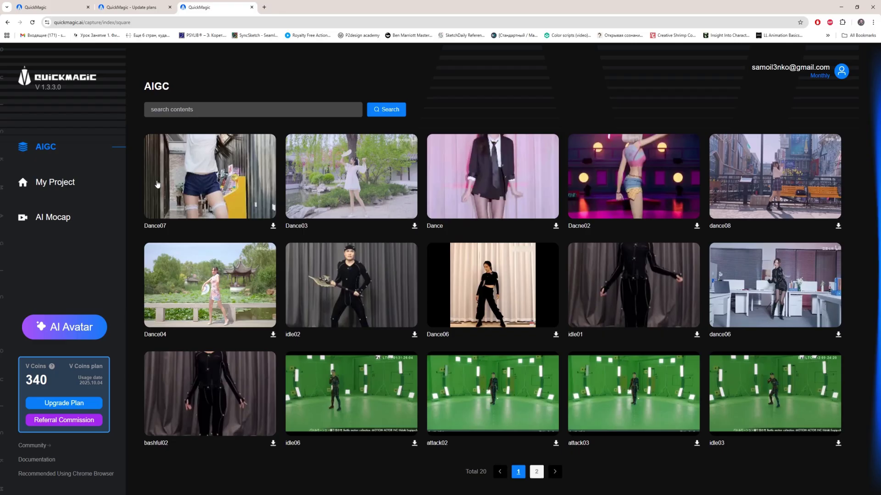
pyautogui.click(60, 185)
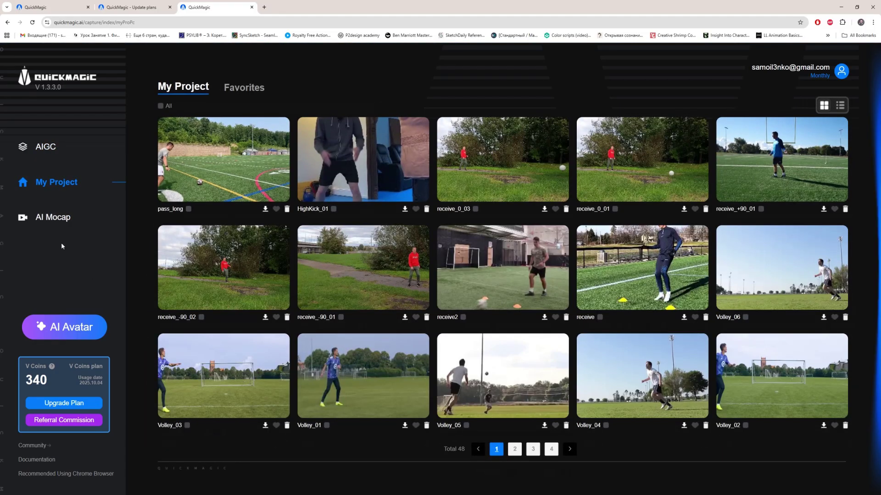
pyautogui.click(53, 222)
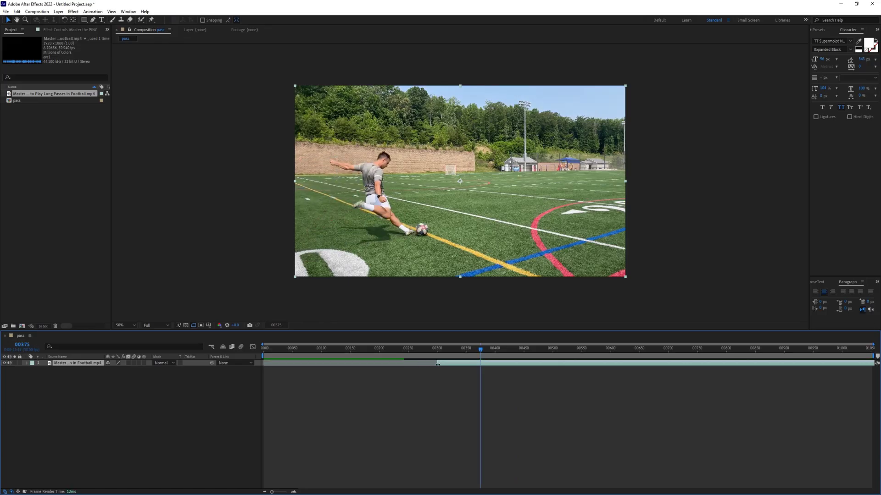
# End the pass composition's work area at frame 00066.
pyautogui.moveTo(267, 349); pyautogui.dragTo(291, 354)
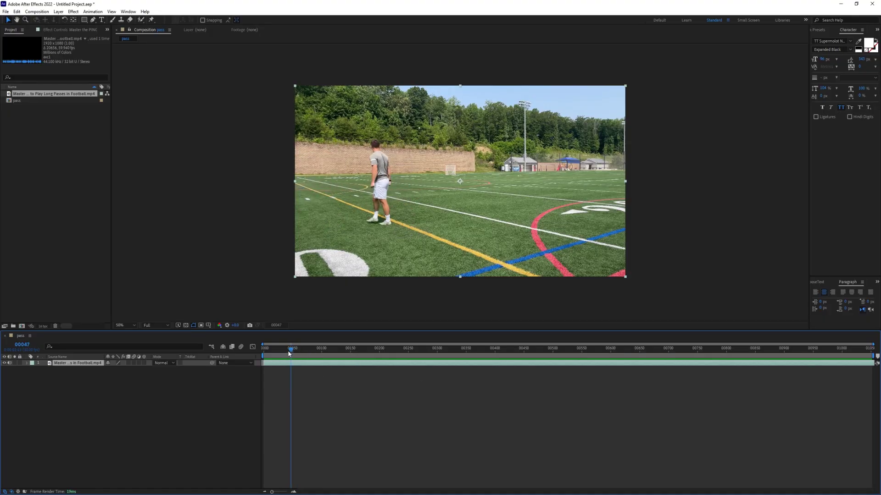
pyautogui.click(303, 354)
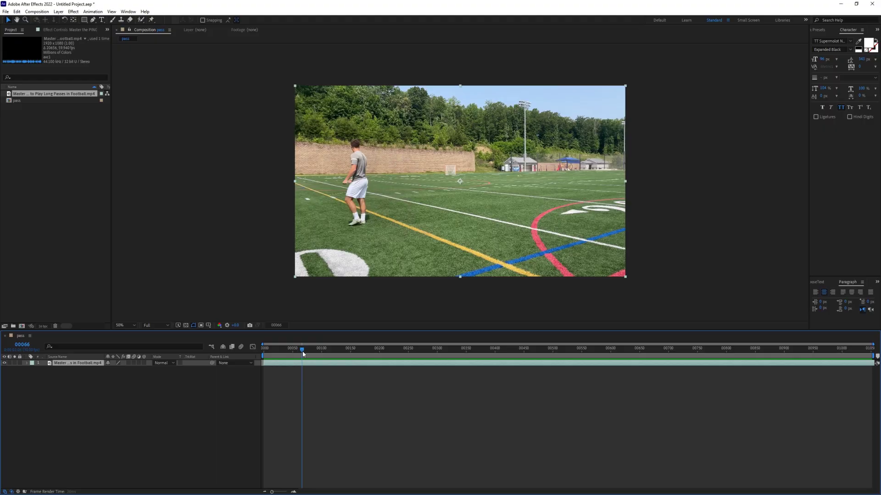
pyautogui.press('n')
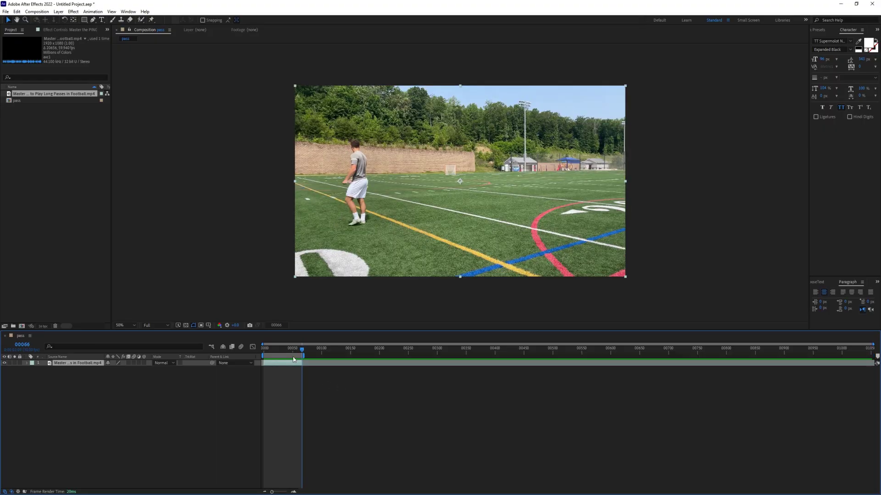
# Add the trimmed pass composition to the Adobe Media Encoder queue.
pyautogui.rightClick(294, 359)
pyautogui.click(321, 362)
pyautogui.click(36, 11)
pyautogui.click(73, 65)
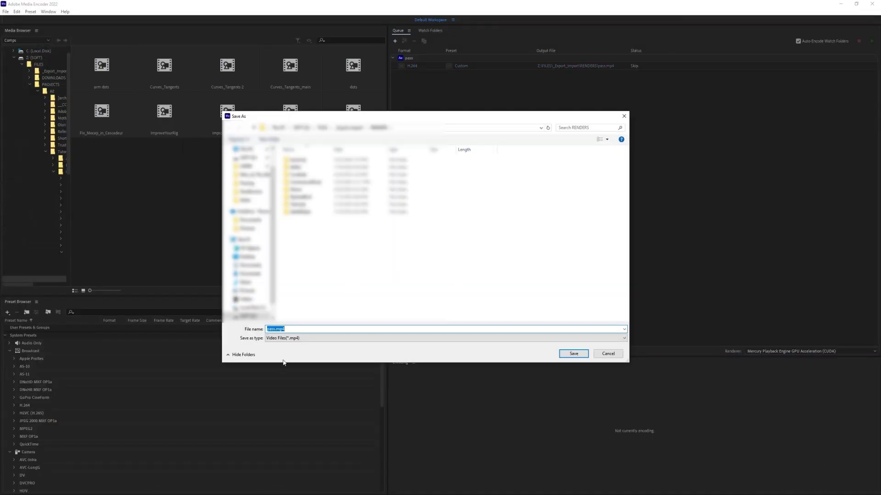
# Save the output as pass_long.mp4 in DOWNLOADS > Man_of_The_Match and start encoding.
pyautogui.click(323, 128)
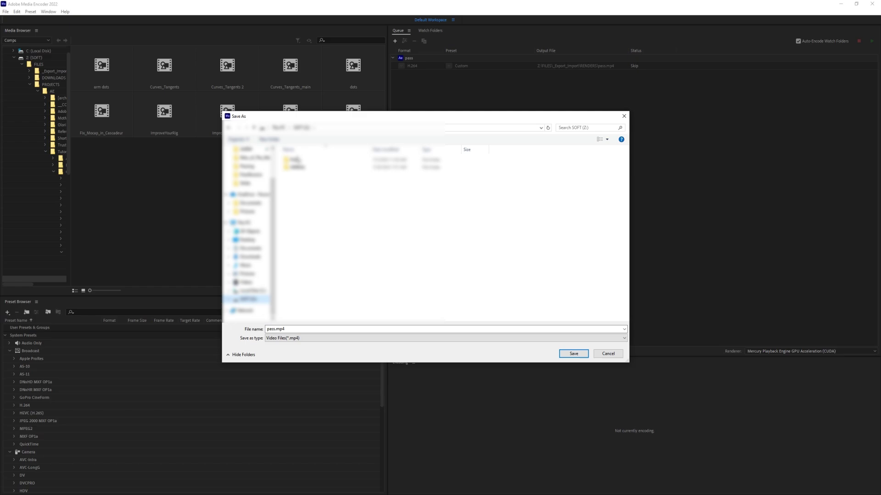
pyautogui.doubleClick(298, 167)
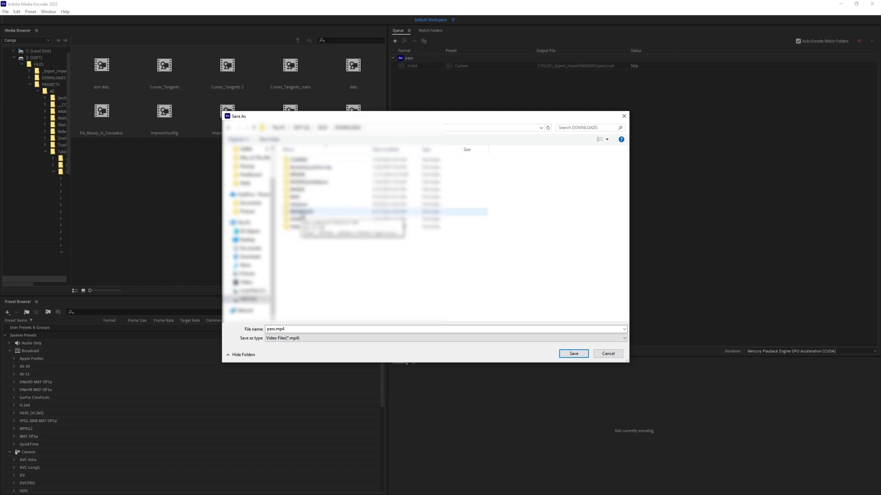
pyautogui.doubleClick(302, 212)
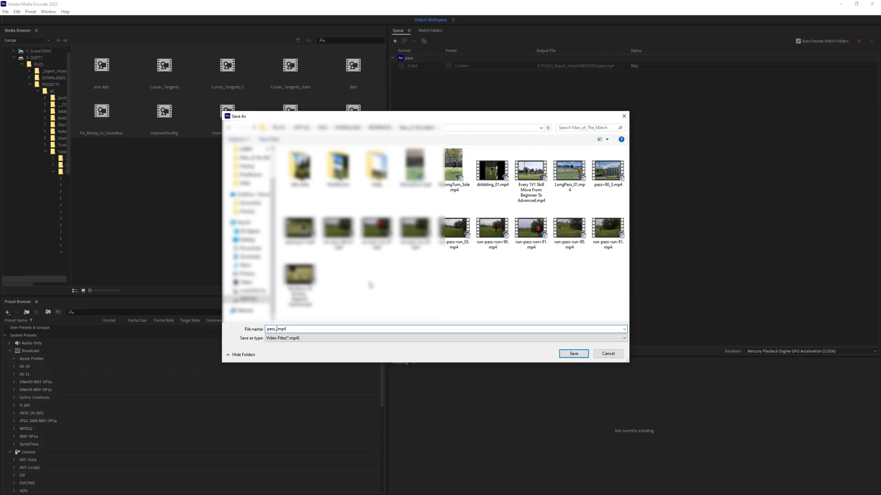
pyautogui.write('long')
pyautogui.click(573, 354)
pyautogui.click(871, 41)
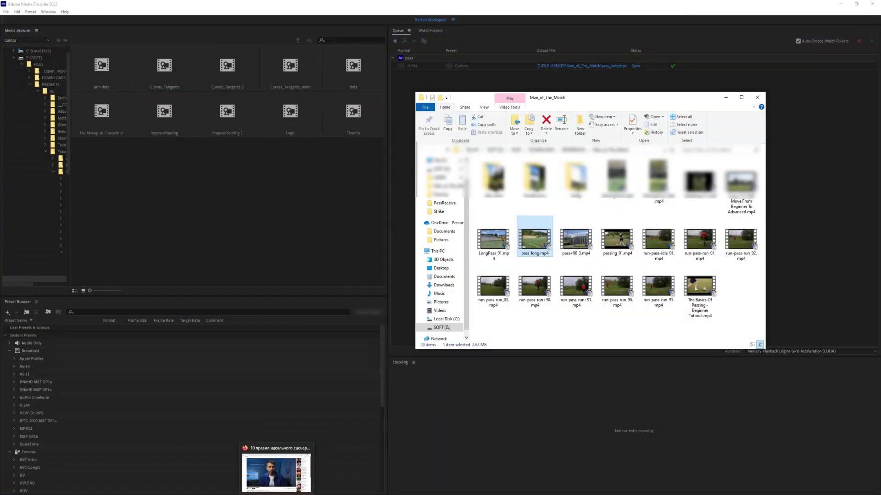
# Switch from File Explorer back to the QuickMagic upload page in Chrome.
pyautogui.click(276, 473)
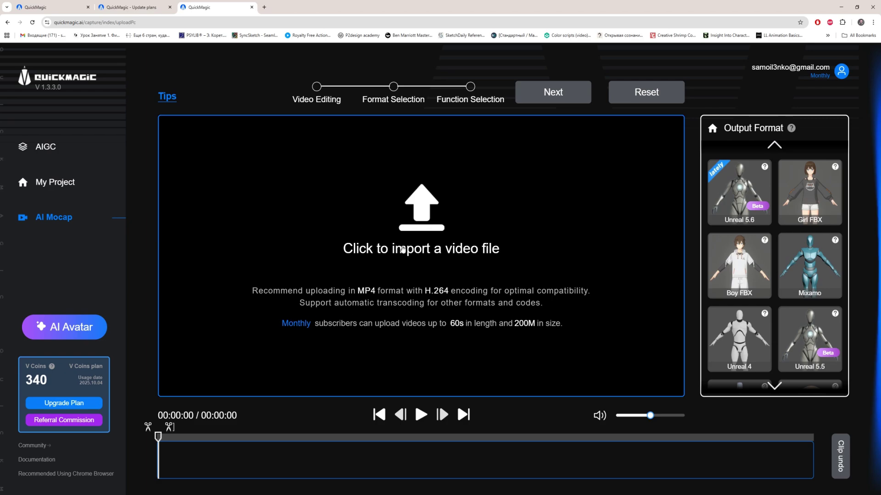
# Import pass_long.mp4 into QuickMagic AI Mocap.
pyautogui.click(421, 211)
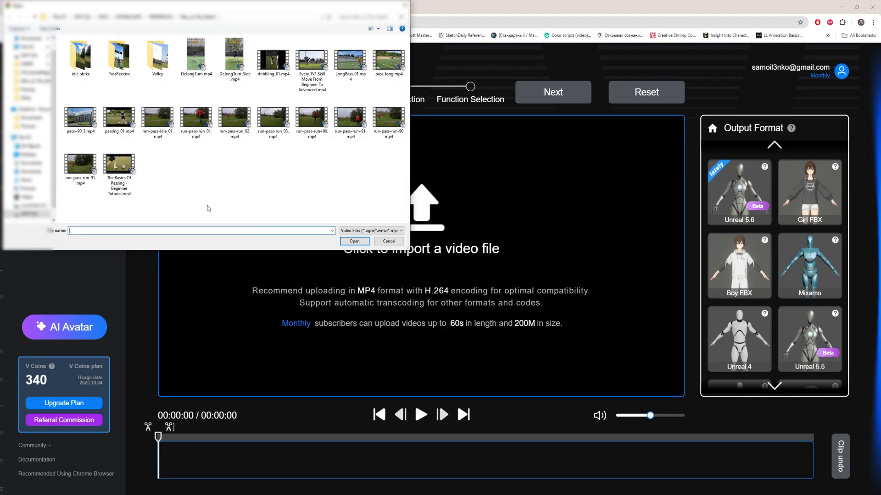
pyautogui.doubleClick(389, 63)
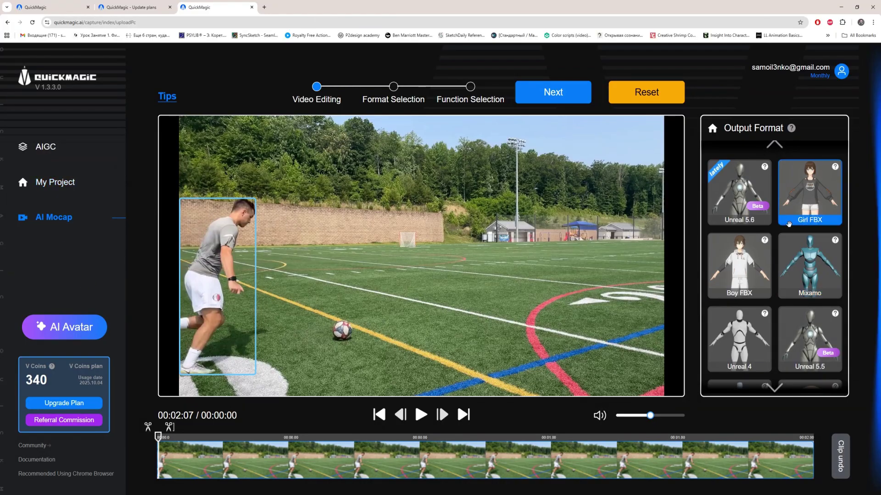
pyautogui.scroll(-2, 780, 252)
pyautogui.scroll(-2, 775, 253)
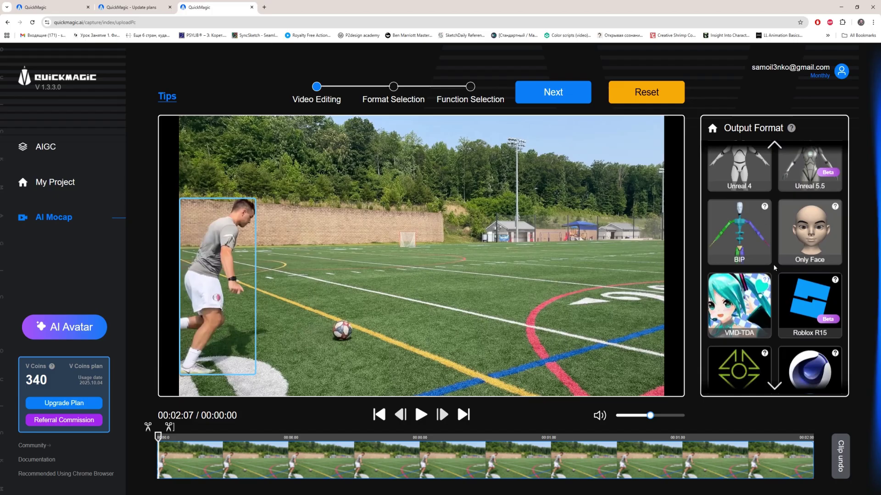
# Assign the Unreal 5.6 output character to the detected kicking player.
pyautogui.scroll(5, 772, 264)
pyautogui.click(735, 183)
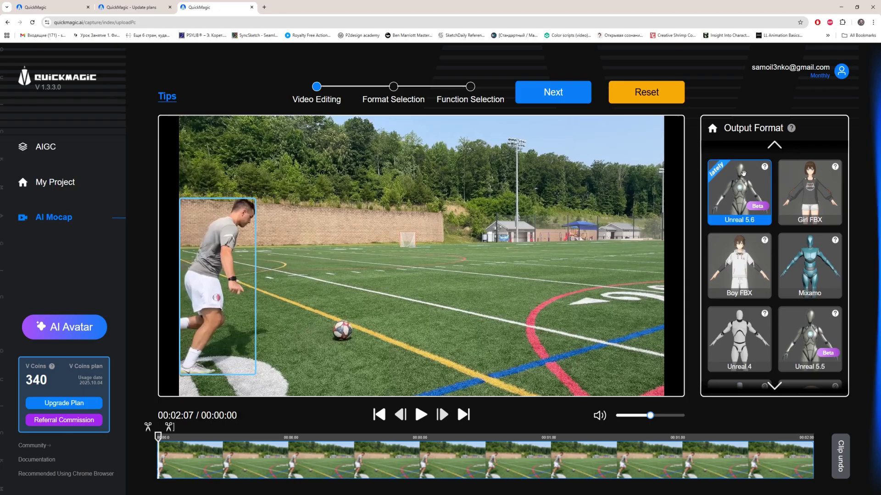
pyautogui.moveTo(742, 187); pyautogui.dragTo(211, 265)
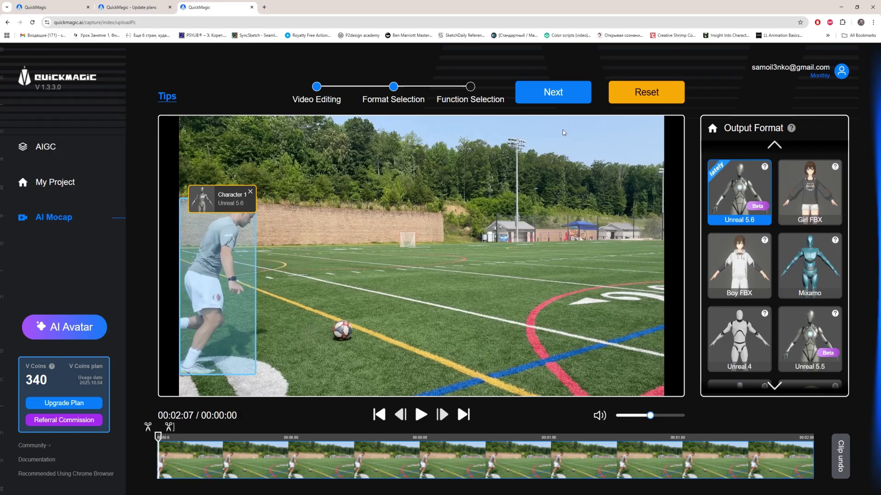
# Generate pass_long motion with Full Body, Hand, 30 FPS, Original Pose and Unreal 5.6 settings.
pyautogui.click(558, 92)
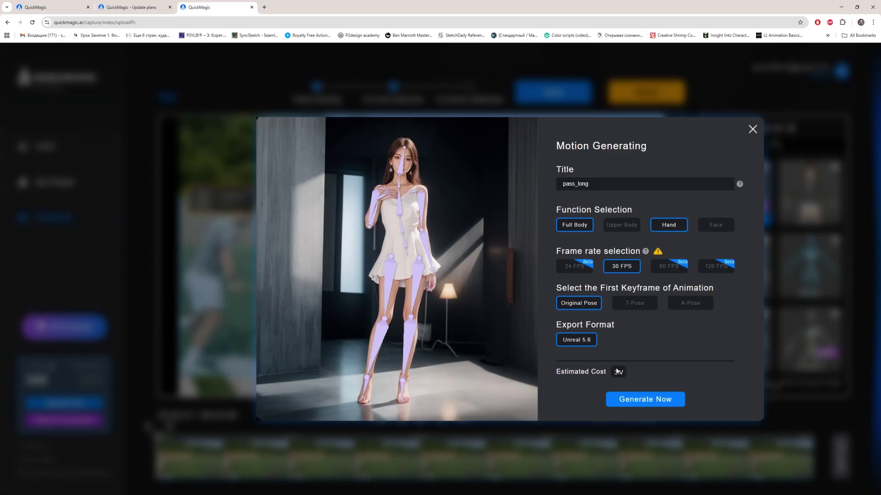
pyautogui.click(647, 400)
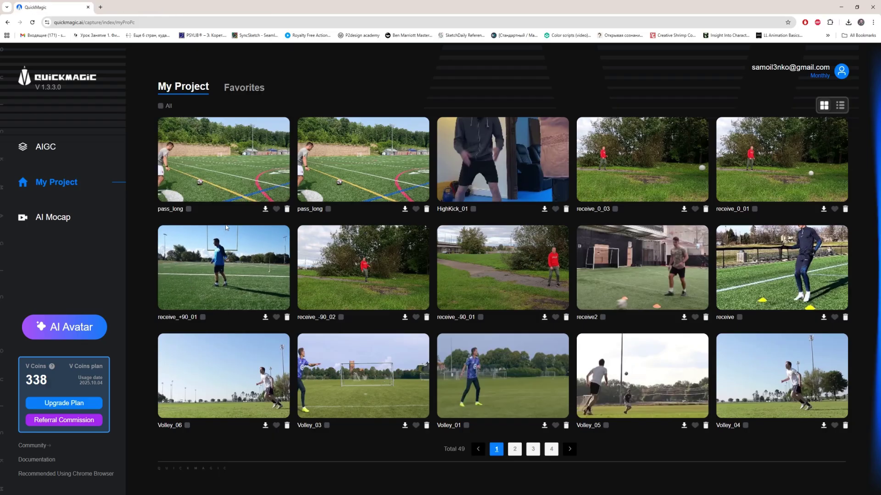
# Download the pass_long project from My Project as pass_long.zip.
pyautogui.click(265, 209)
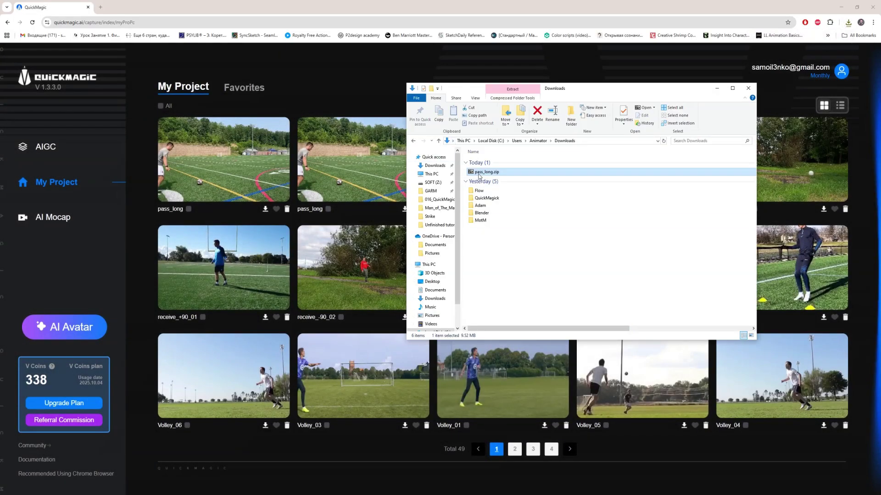
# Extract pass_long.zip here with 7-Zip and open the resulting pass_long folder.
pyautogui.rightClick(479, 176)
pyautogui.moveTo(504, 187)
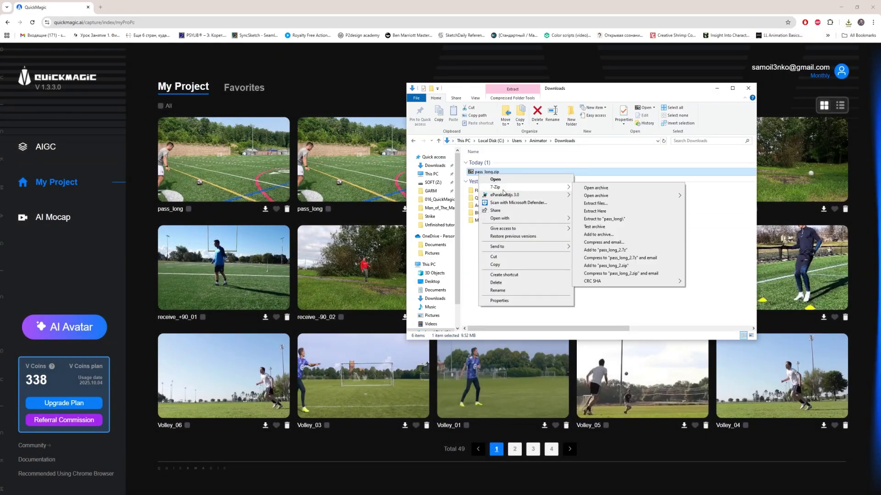
pyautogui.click(602, 211)
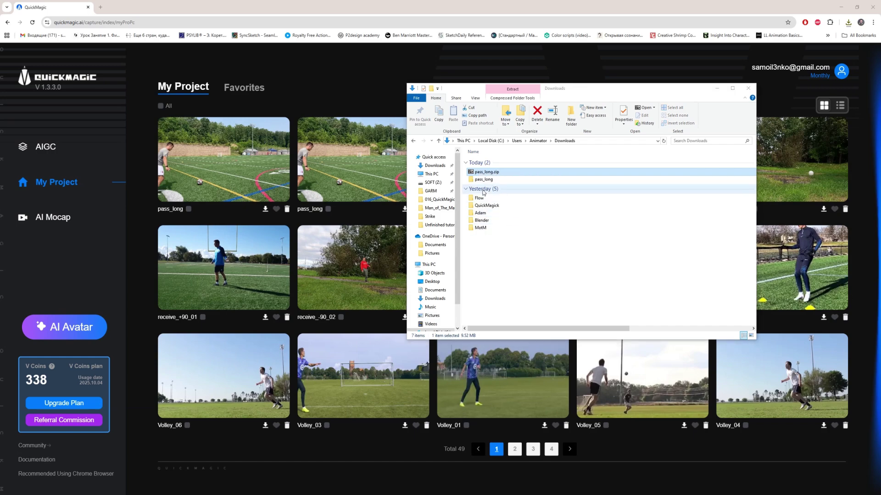
pyautogui.doubleClick(484, 179)
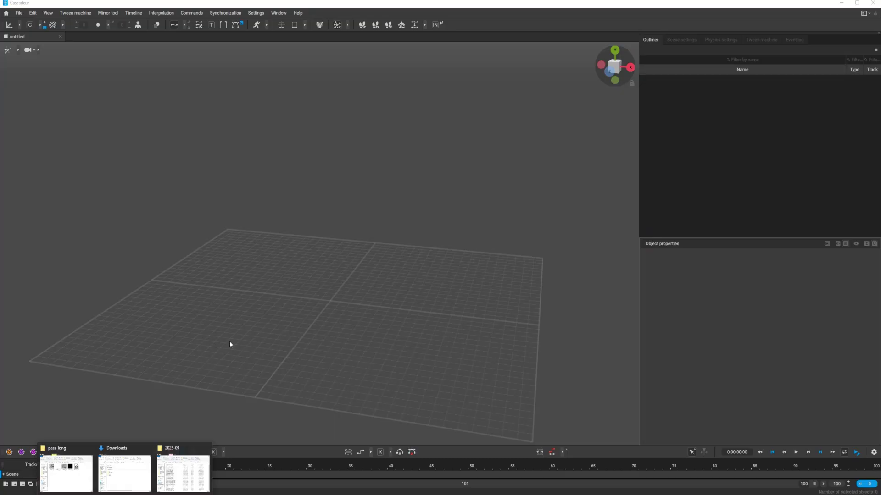
# Bring pass_long_Unreal5.6.fbx from the pass_long folder into Cascadeur, then close the Explorer window.
pyautogui.click(78, 477)
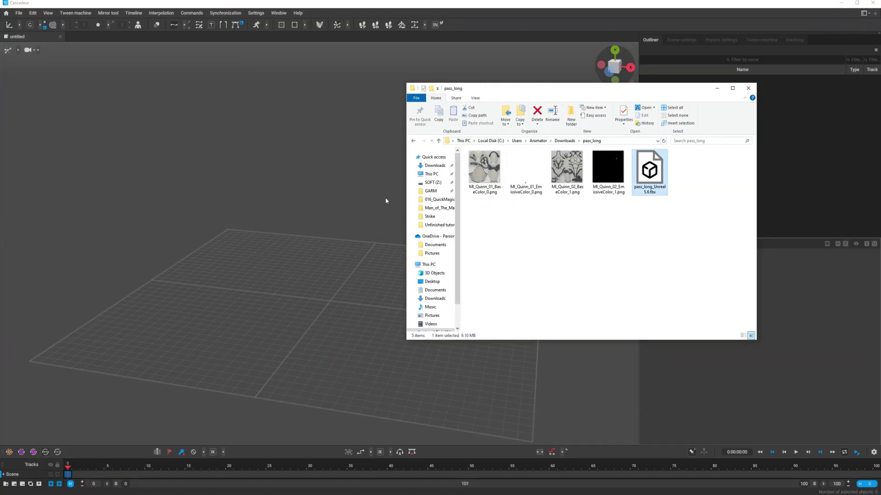
pyautogui.click(748, 89)
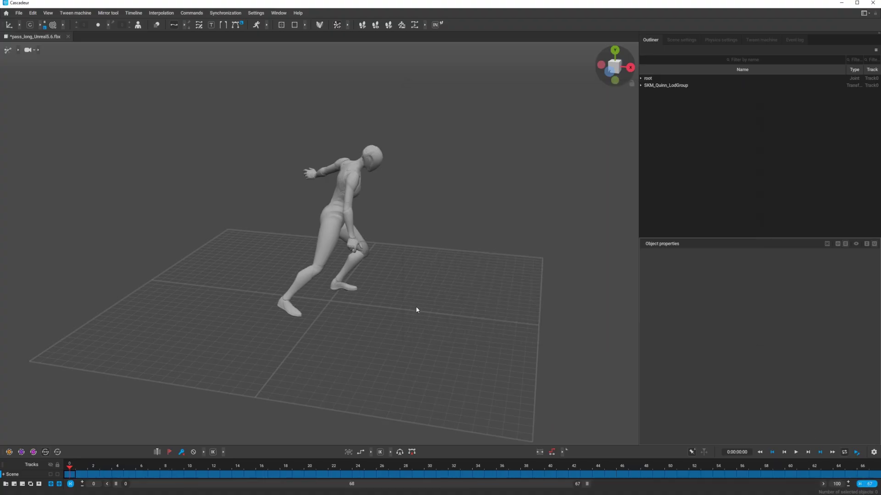
# Play the 67-frame pass animation and orbit around Quinn, ending on the front view.
pyautogui.press('space')
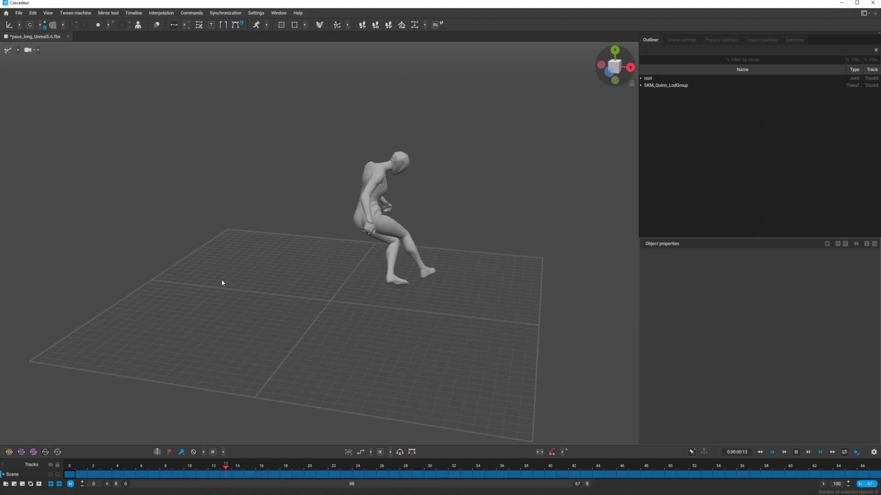
pyautogui.moveTo(344, 295); pyautogui.dragTo(237, 313)
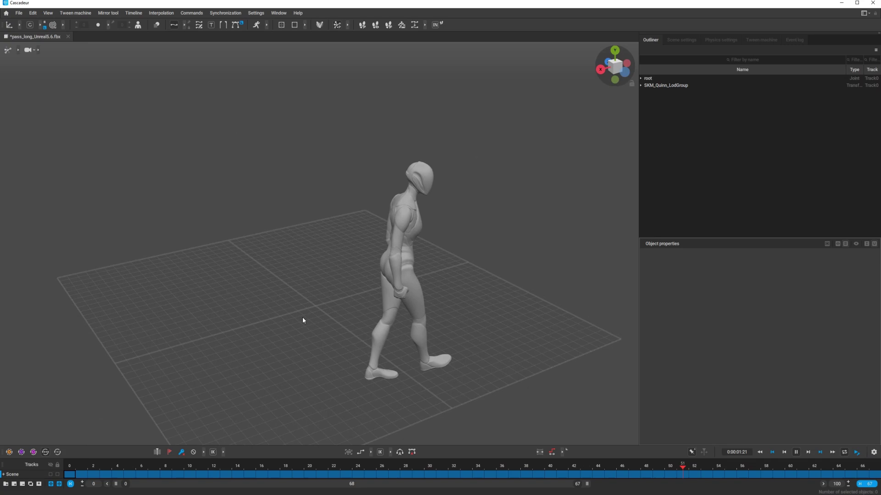
pyautogui.moveTo(292, 333); pyautogui.dragTo(269, 285)
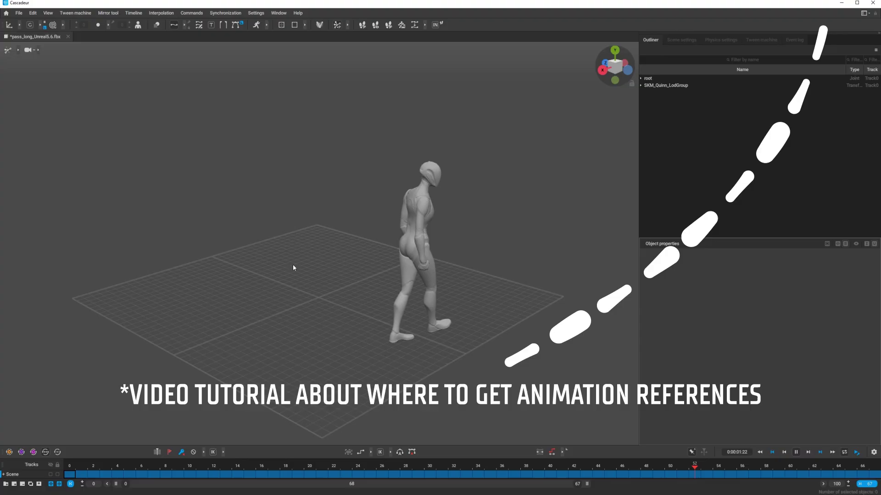
pyautogui.moveTo(292, 264); pyautogui.dragTo(496, 281)
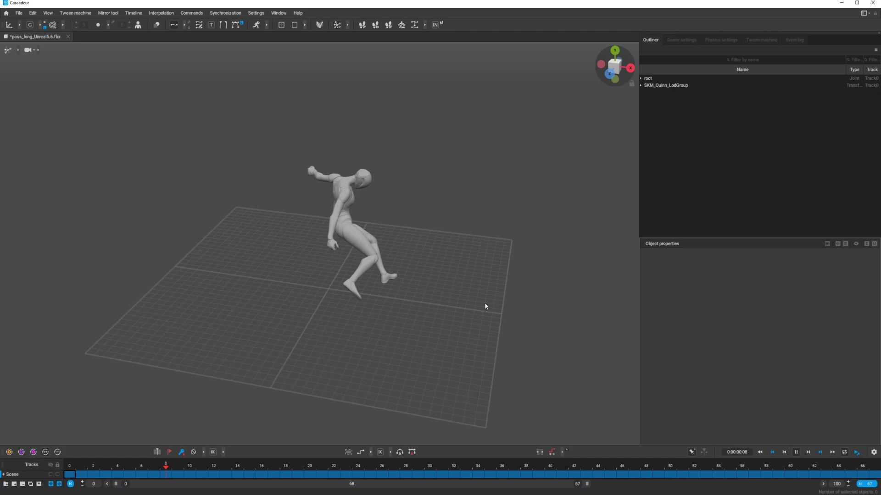
pyautogui.moveTo(485, 306); pyautogui.dragTo(309, 282)
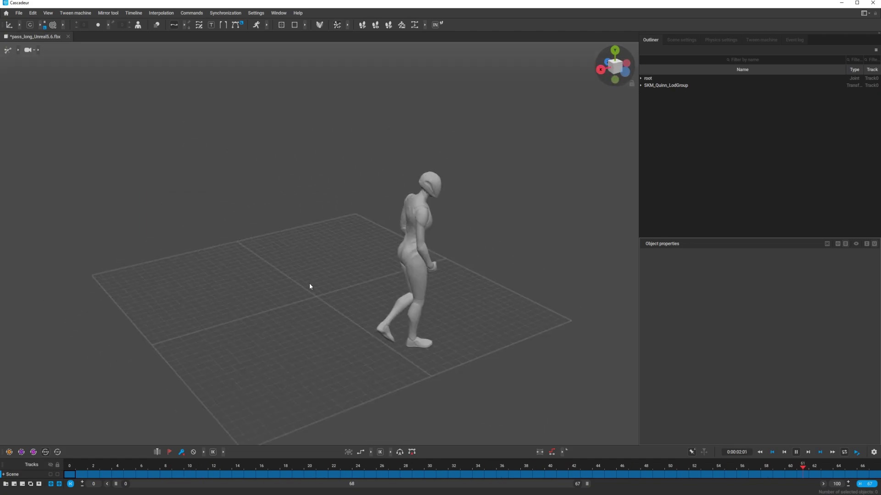
pyautogui.moveTo(372, 293); pyautogui.dragTo(325, 285)
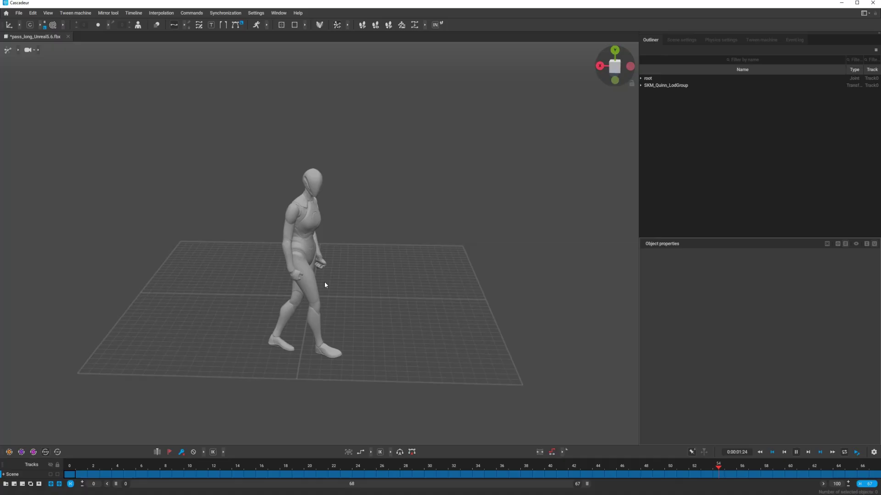